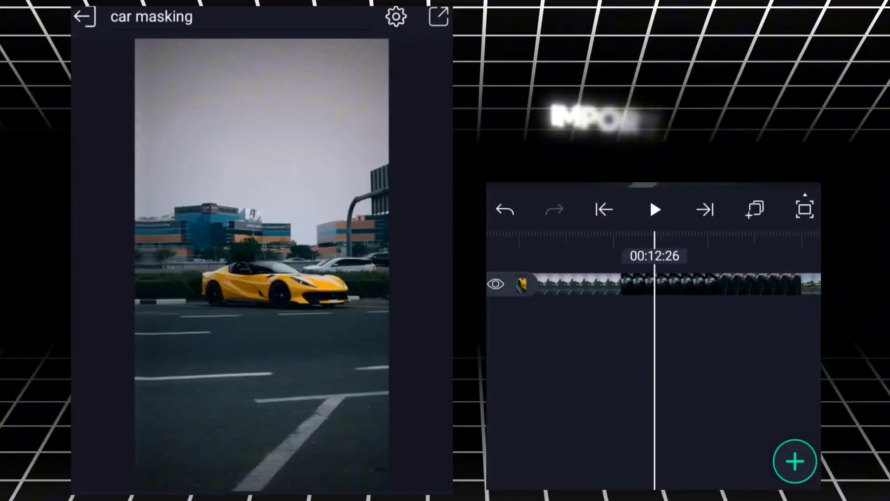
scroll(654, 284, right, 3)
scroll(654, 285, right, 3)
scroll(654, 284, left, 2)
scroll(654, 284, left, 1)
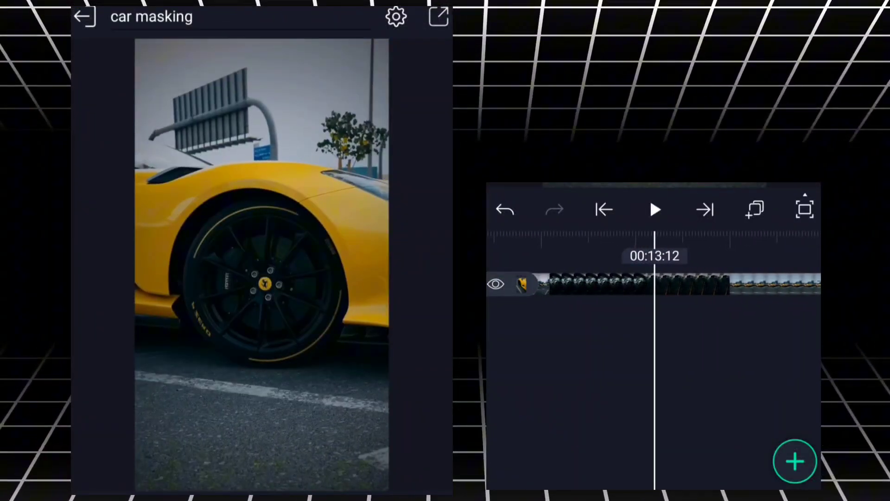
scroll(654, 284, left, 2)
scroll(653, 284, right, 2)
scroll(654, 284, right, 1)
scroll(654, 284, left, 2)
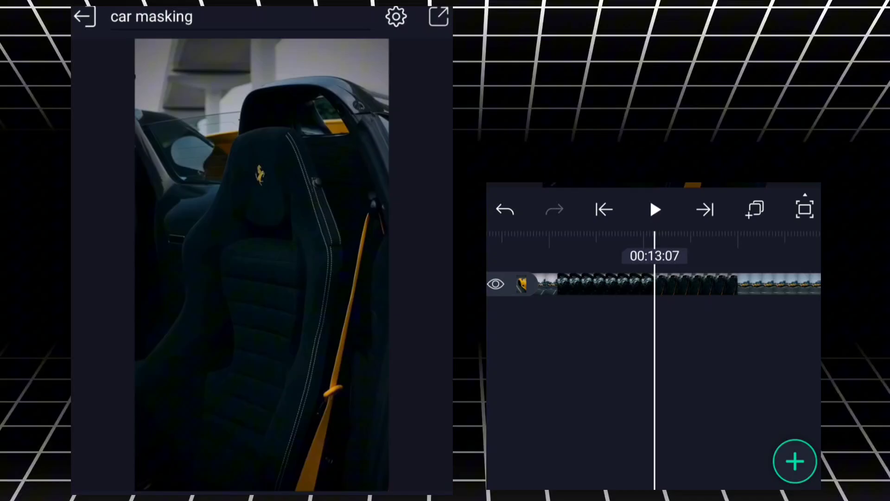
- Cut the car clip at the yellow car frame so the earlier footage is removed
click(605, 284)
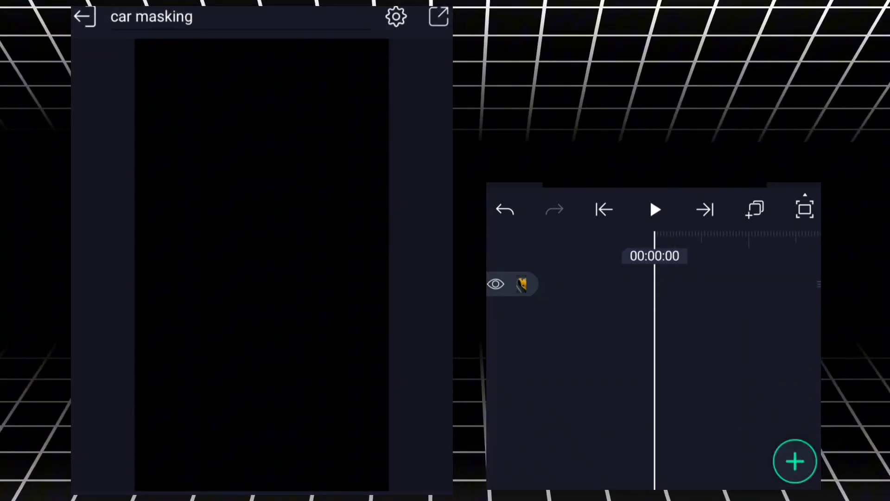
- Preview the car clip from the start and check its volume settings
click(515, 284)
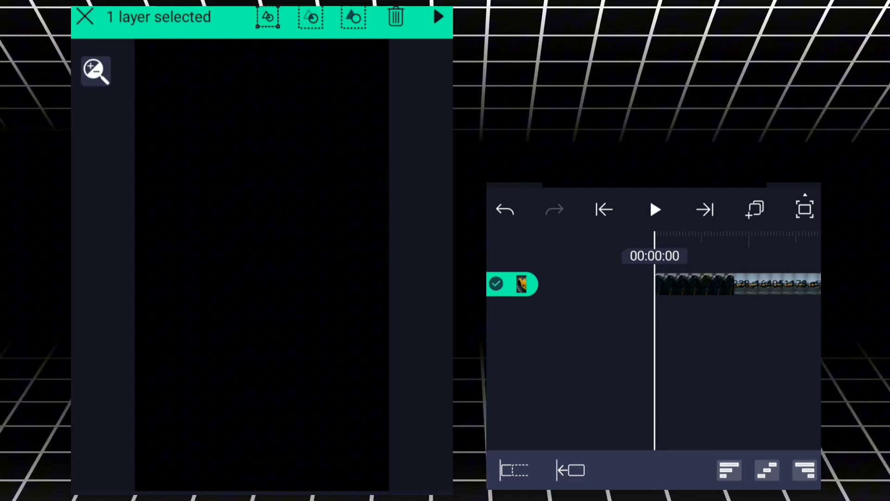
click(85, 17)
click(656, 209)
click(655, 210)
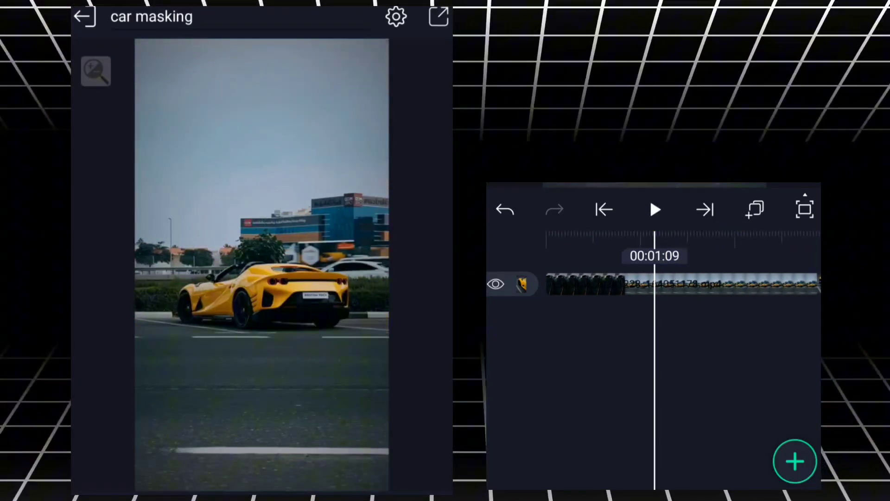
click(604, 209)
click(696, 284)
click(777, 338)
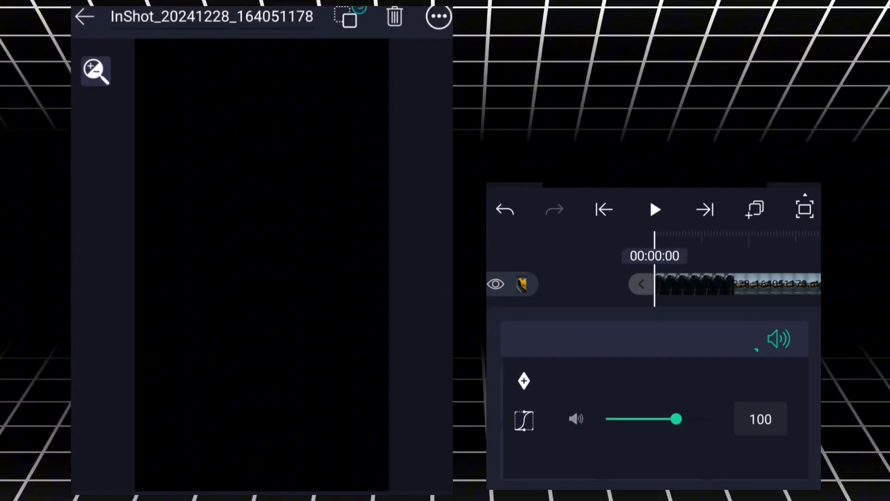
click(85, 17)
click(655, 209)
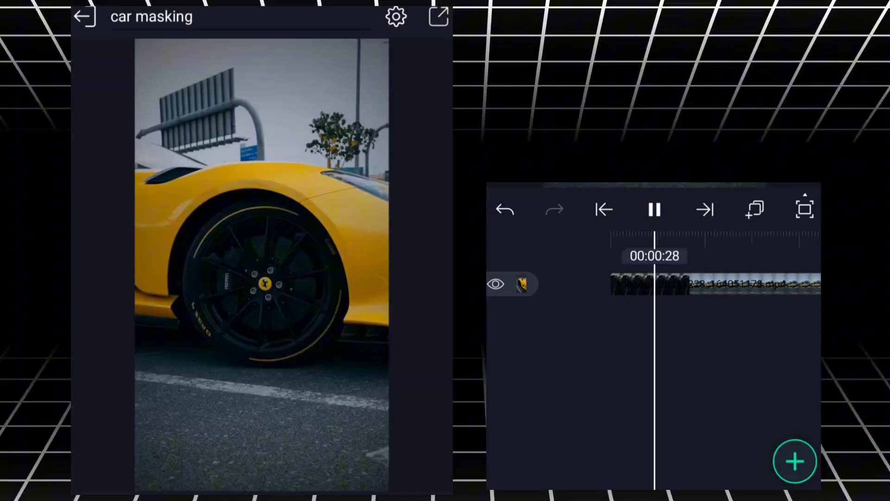
click(604, 209)
drag(695, 284, 636, 284)
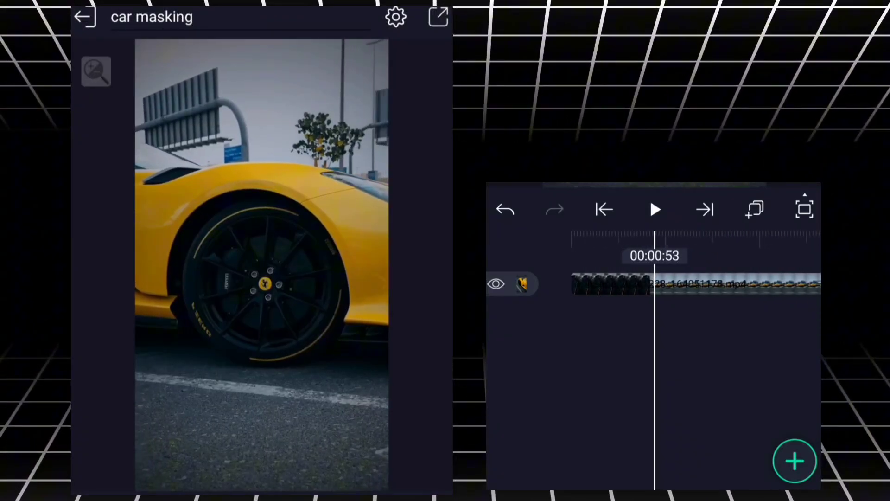
mouse_move(696, 283)
mouse_down()
mouse_move(667, 284)
mouse_move(688, 284)
mouse_up()
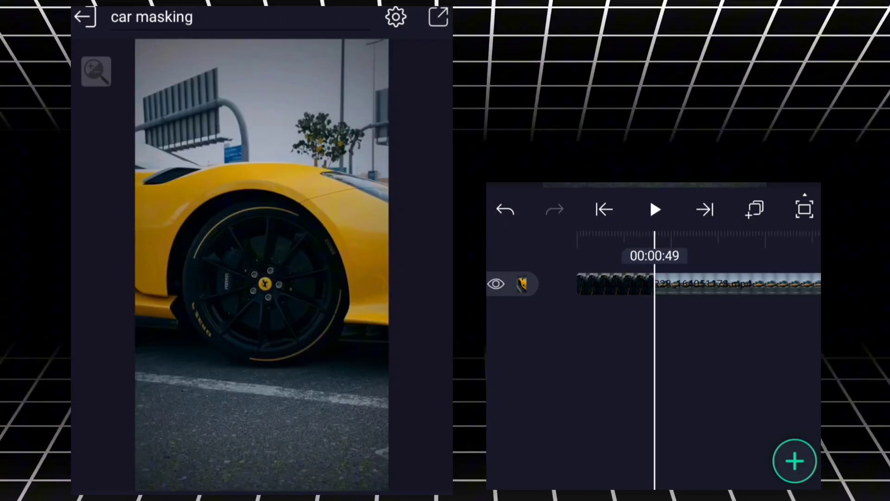
- Trim off the footage after the wheel close-up frame
drag(696, 285, 692, 284)
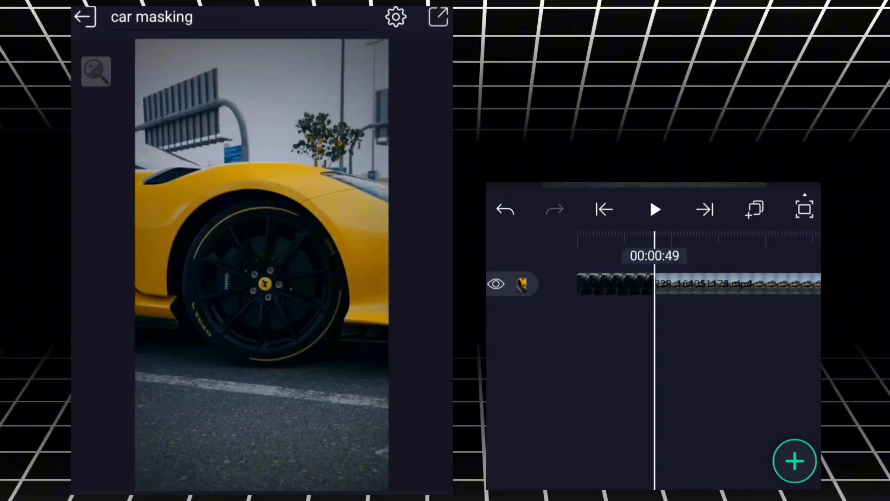
click(695, 284)
click(714, 339)
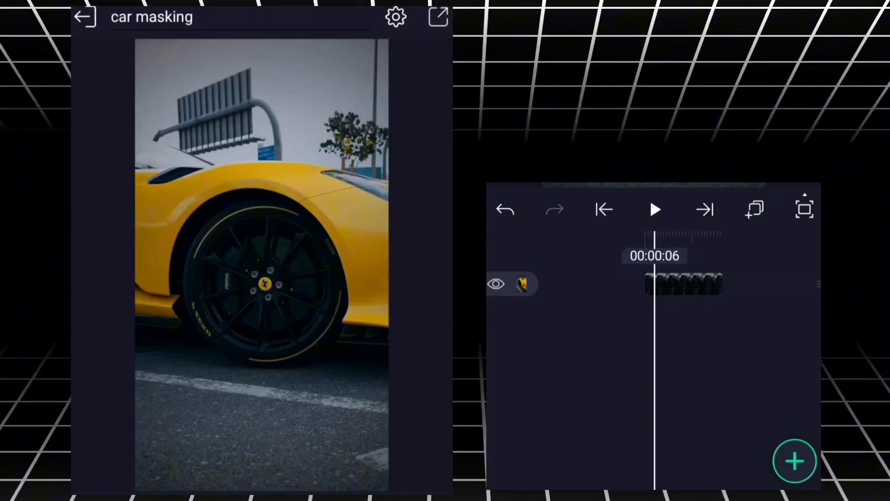
- Add a Brightness / Contrast effect to the clip with Brightness at +12%
click(684, 284)
click(759, 452)
click(682, 329)
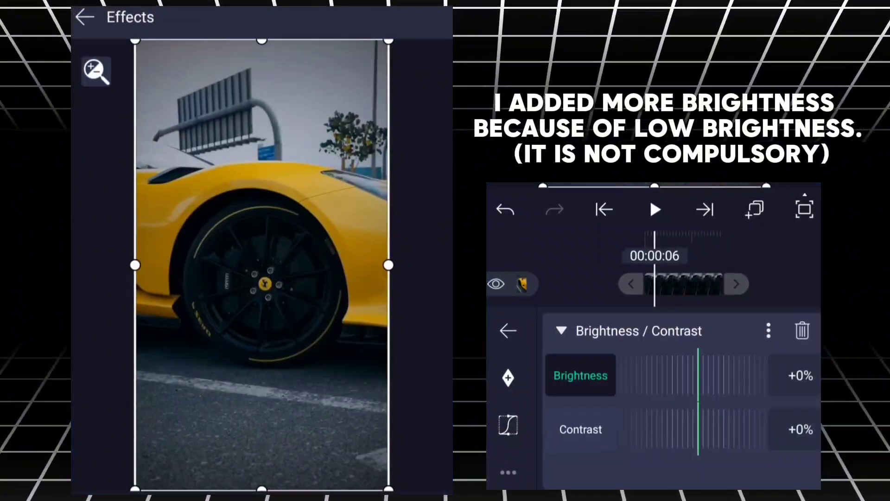
drag(695, 376, 653, 376)
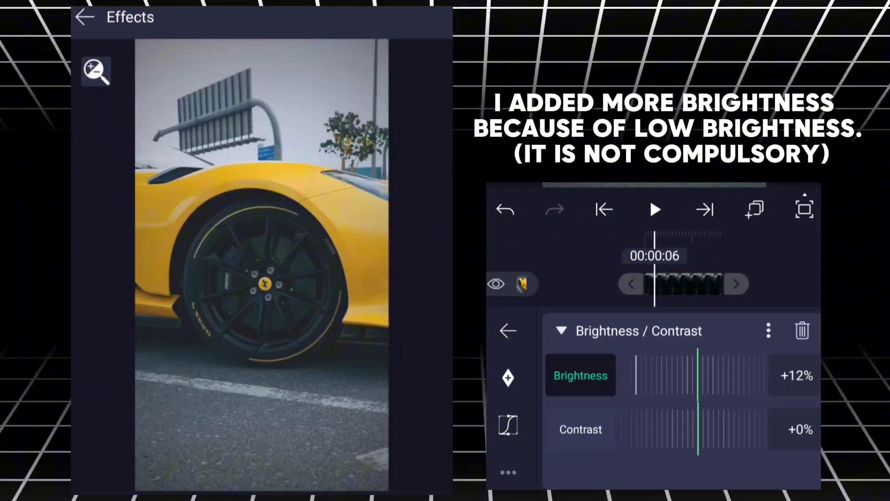
- Add a new Circle shape layer over the video
key(Escape)
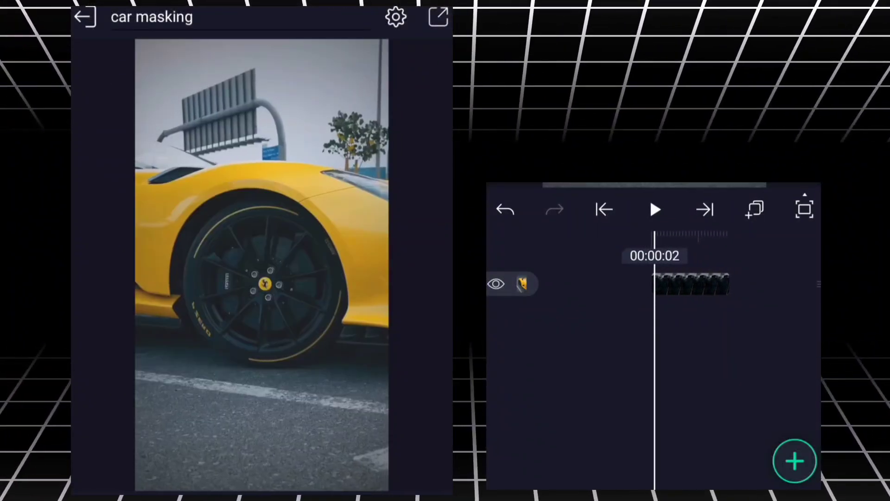
click(795, 460)
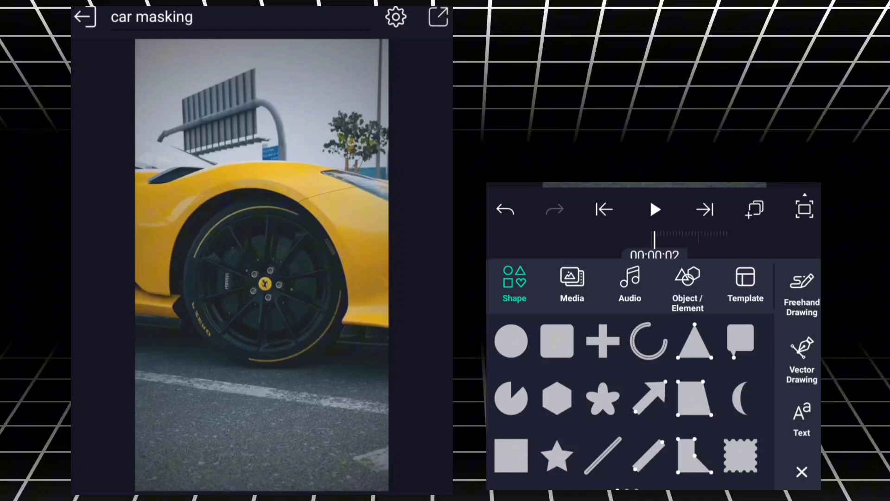
click(511, 341)
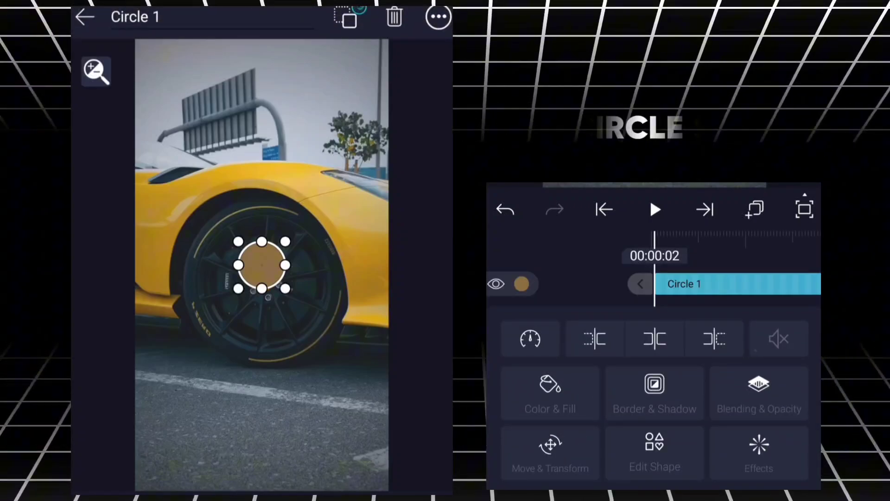
- Scale and move the brown circle so it covers the car's wheel
click(550, 456)
click(800, 426)
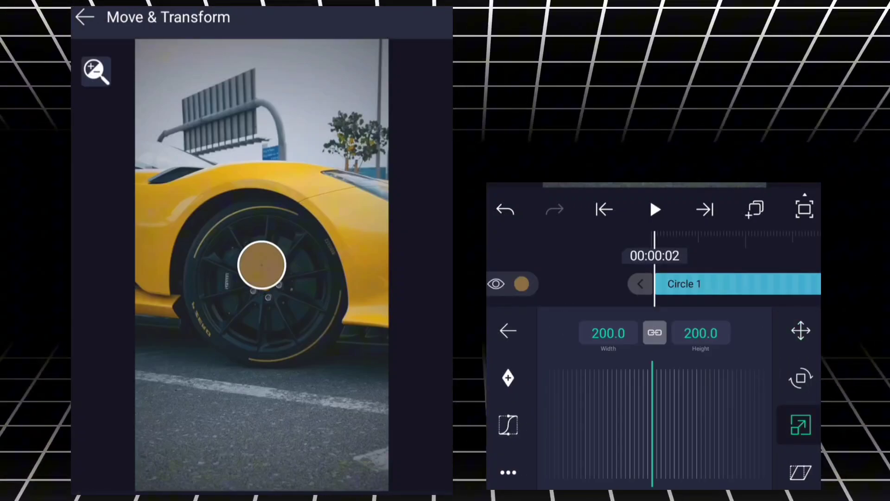
mouse_move(695, 418)
mouse_down()
mouse_move(612, 417)
mouse_move(626, 418)
mouse_up()
click(800, 331)
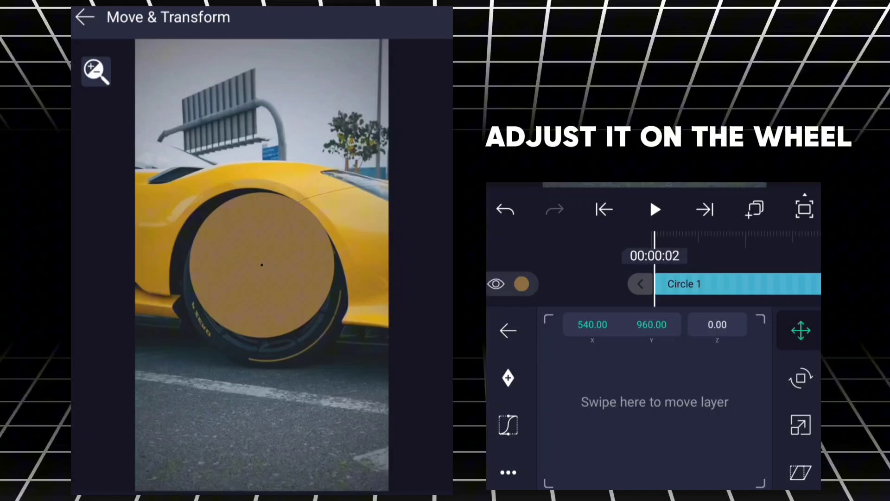
mouse_move(654, 389)
mouse_down()
mouse_move(653, 418)
mouse_move(668, 424)
mouse_move(675, 400)
mouse_up()
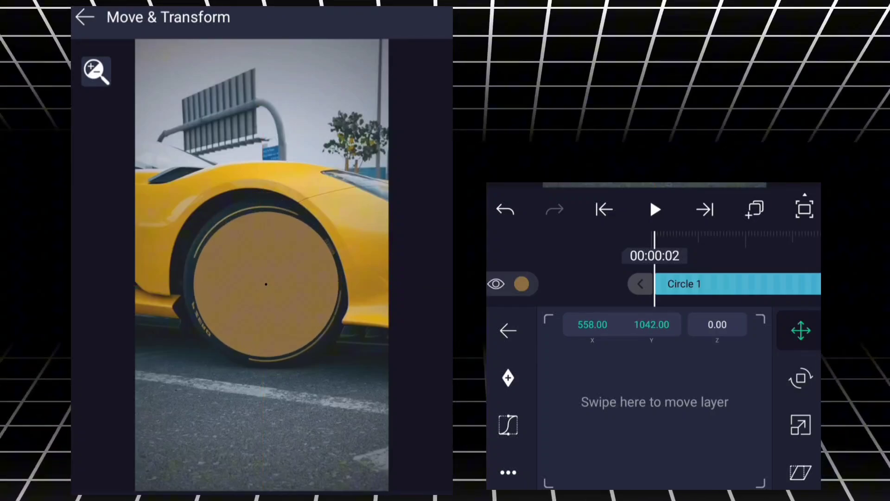
click(800, 425)
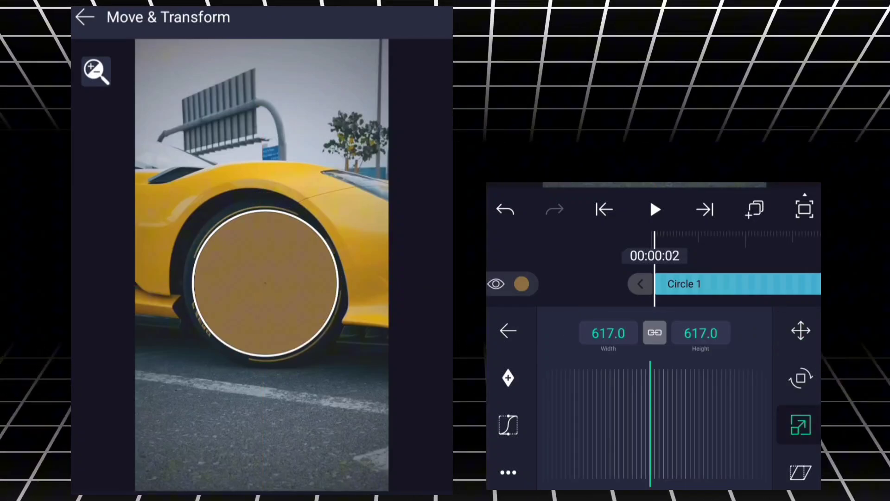
drag(695, 418, 650, 416)
click(800, 330)
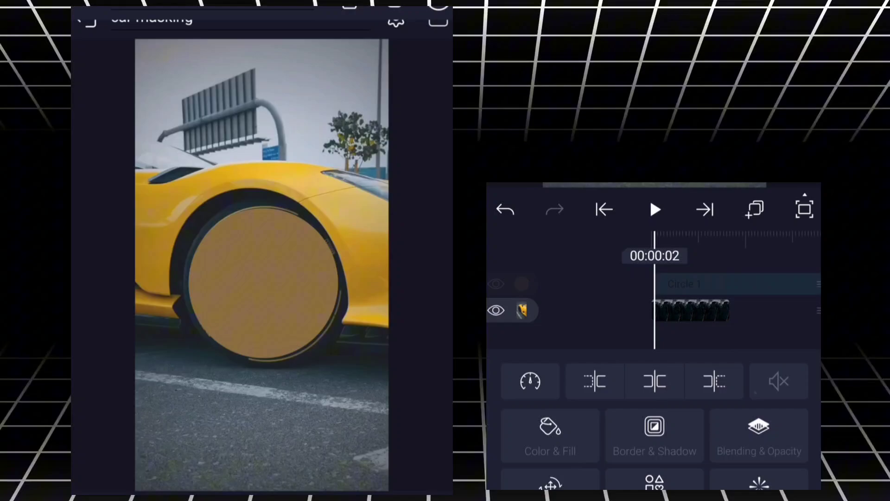
drag(737, 327, 668, 327)
- Shorten the Circle 1 layer to end with the video clip and check it at the start
click(626, 284)
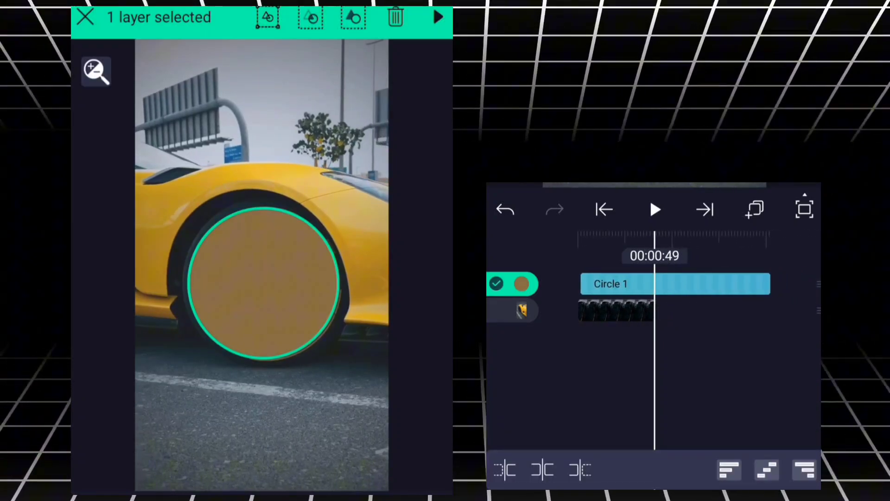
drag(667, 327, 656, 327)
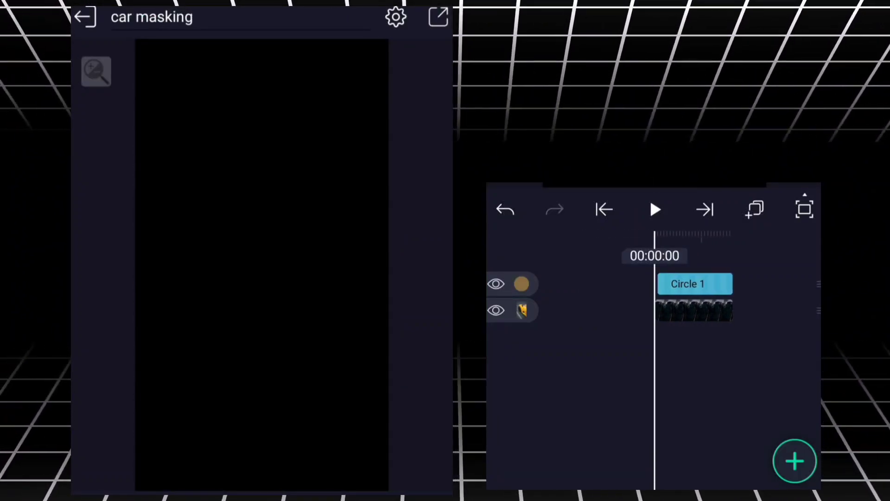
click(694, 284)
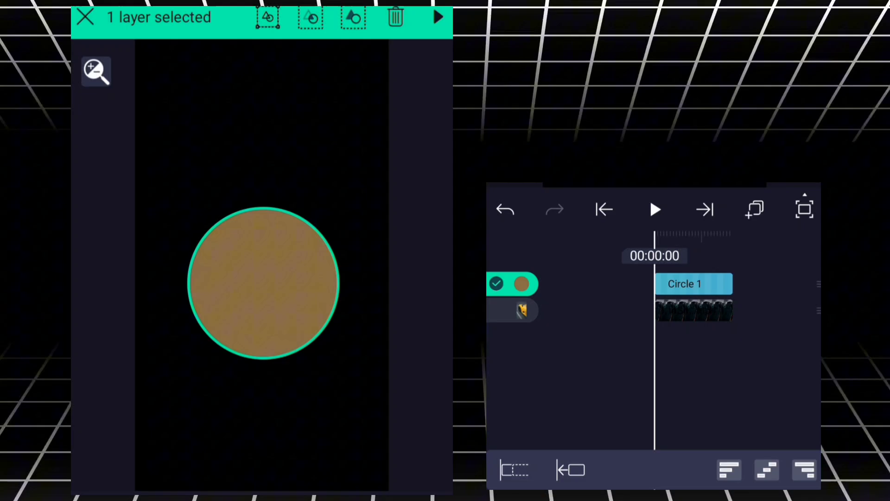
key(Escape)
drag(695, 362, 689, 361)
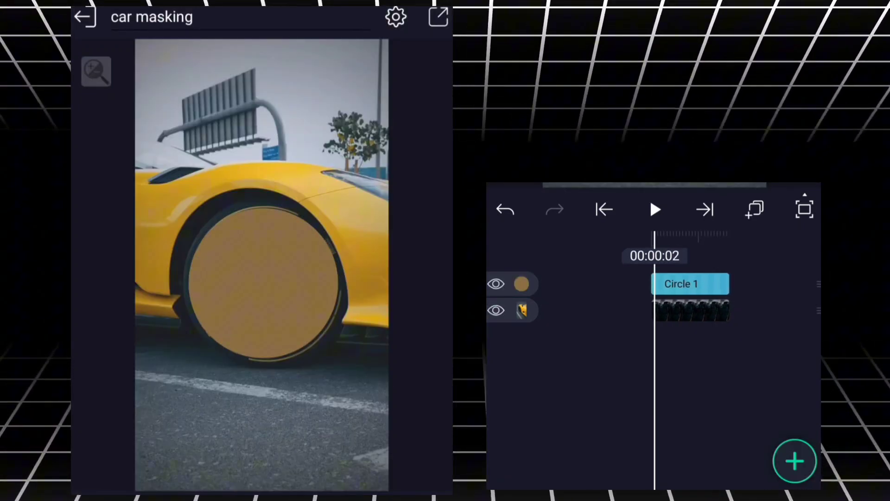
- Slow the wheel video to 0.50x speed in Time Remapping
click(692, 310)
click(530, 339)
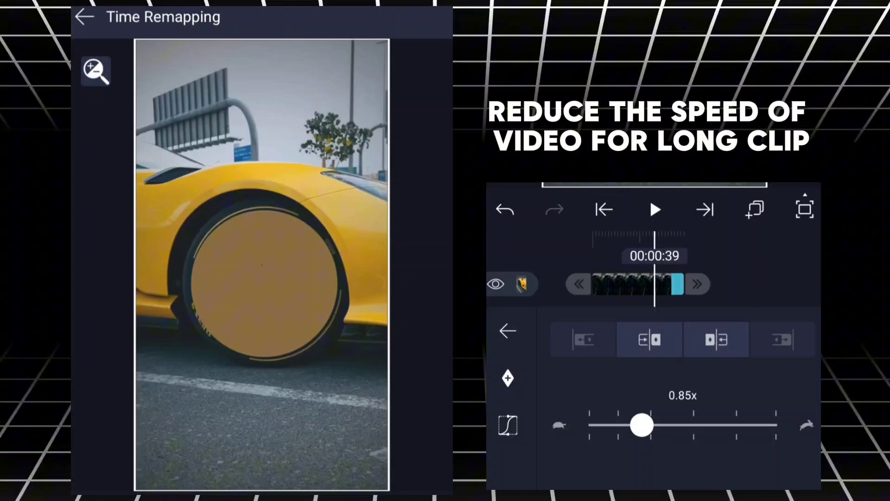
drag(641, 425, 618, 425)
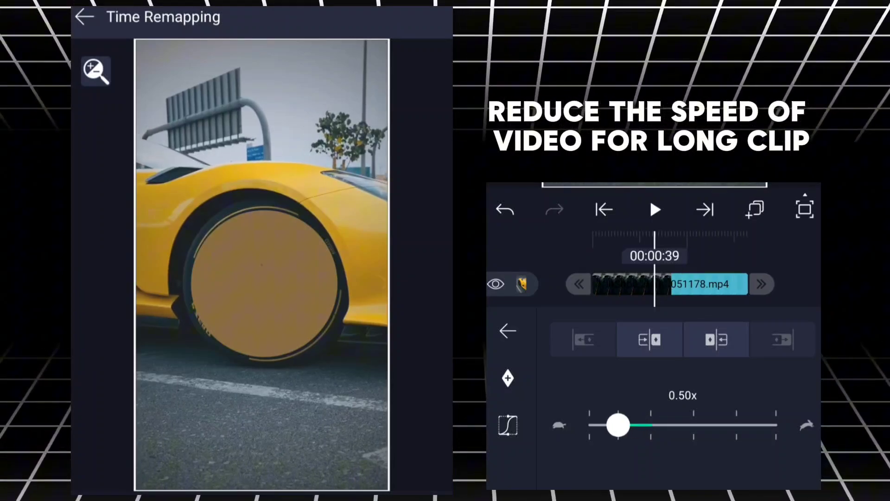
click(508, 330)
- Extend Circle 1 to the slowed clip's new end and return to the timeline start
drag(724, 390, 584, 389)
click(556, 284)
drag(576, 283, 654, 284)
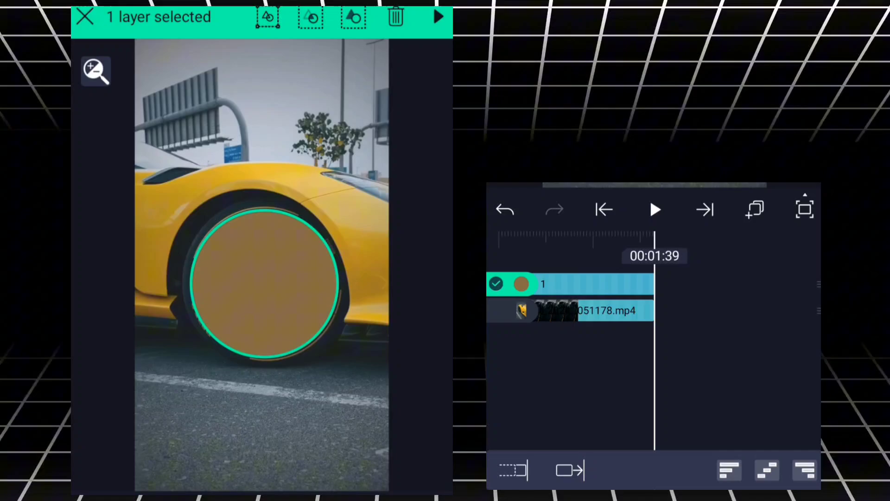
click(695, 390)
click(604, 209)
drag(695, 390, 539, 390)
- Duplicate the car video layer
mouse_move(626, 389)
mouse_down()
mouse_move(760, 390)
mouse_move(742, 389)
mouse_up()
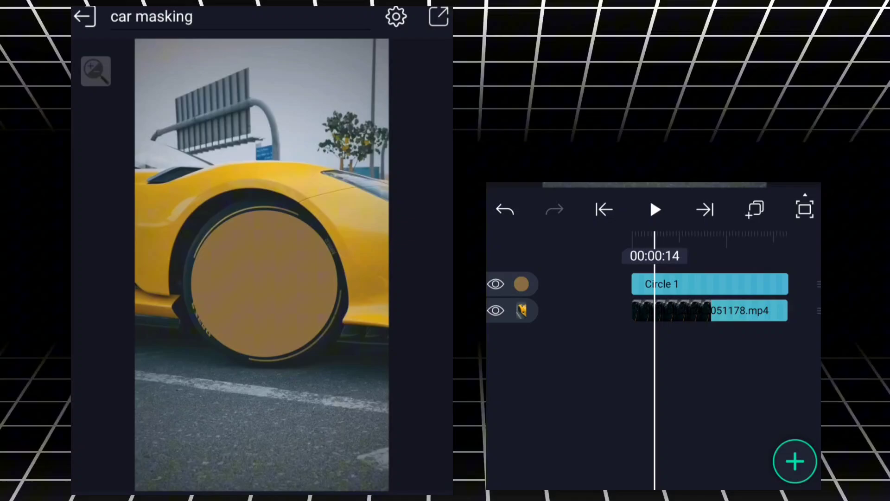
click(749, 310)
click(84, 17)
click(737, 310)
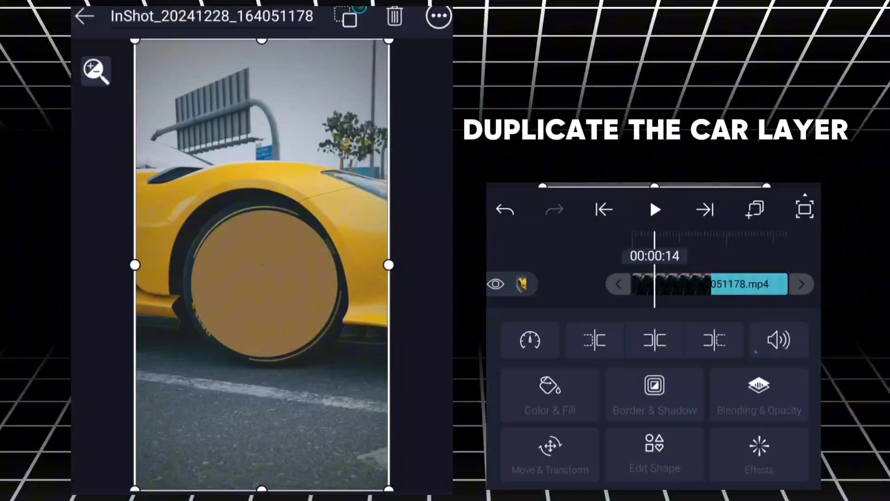
click(349, 16)
click(688, 277)
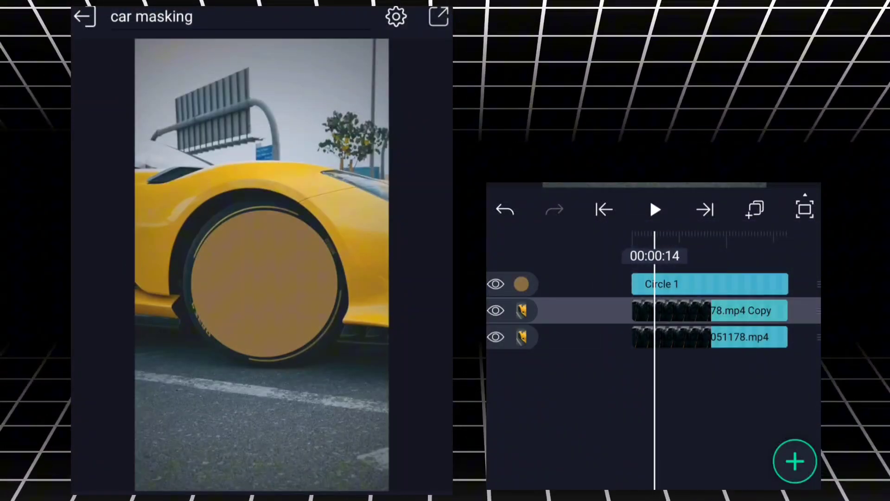
- Duplicate Circle 1 and stack the video copy directly under Circle 1 Copy
click(710, 284)
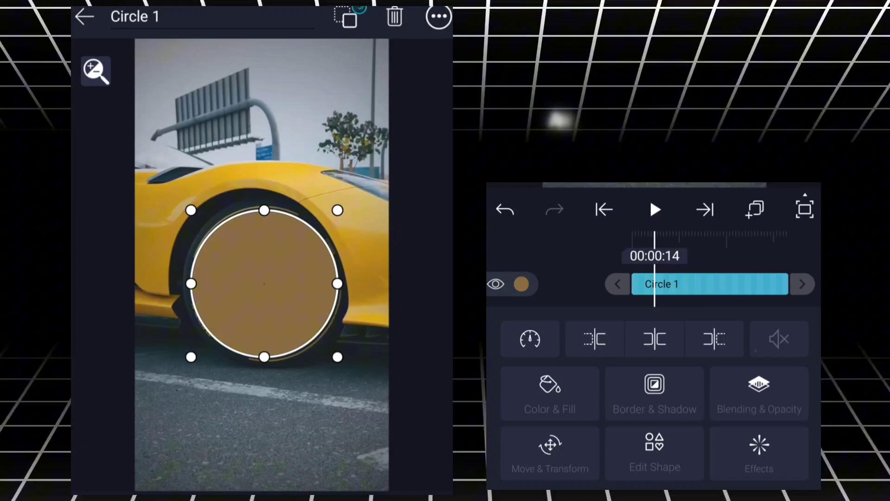
click(349, 18)
click(686, 276)
mouse_move(737, 336)
mouse_down()
mouse_move(738, 300)
mouse_move(737, 310)
mouse_up()
- Combine Circle 1 Copy and the video copy into Group and Mask 1
click(515, 284)
click(514, 311)
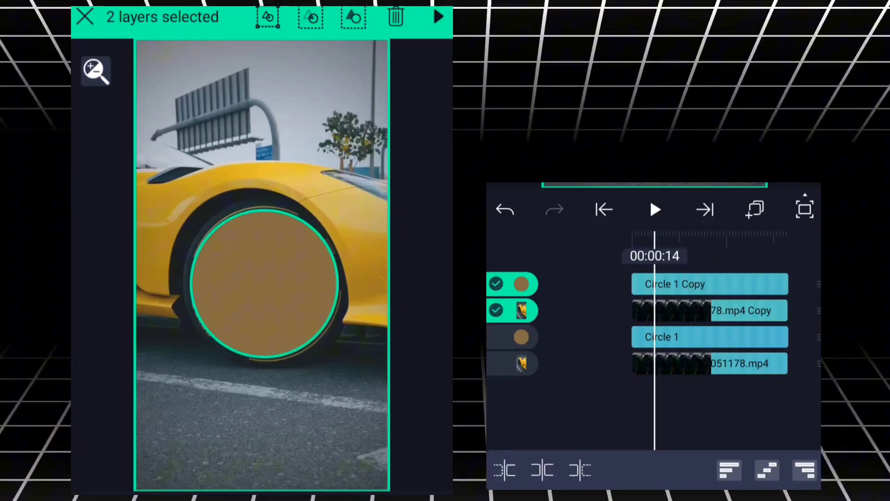
click(312, 17)
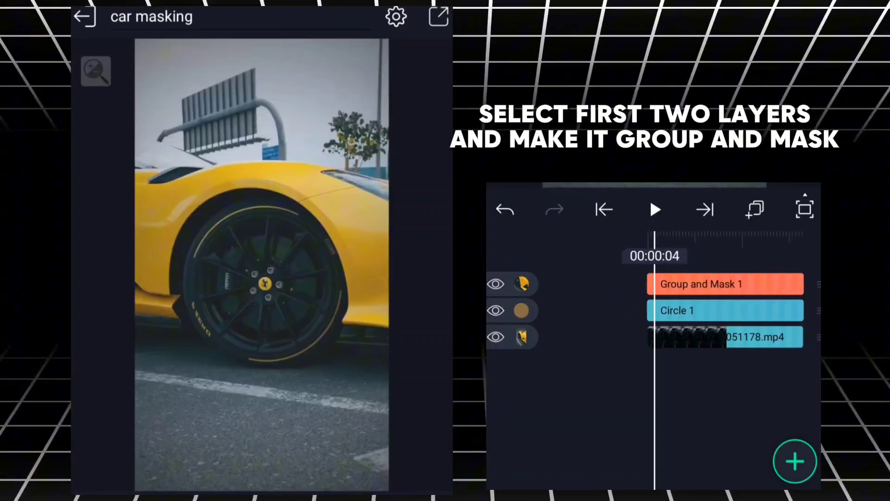
- Enter Group and Mask 1 to view the isolated wheel
drag(730, 390, 699, 389)
click(696, 284)
click(655, 465)
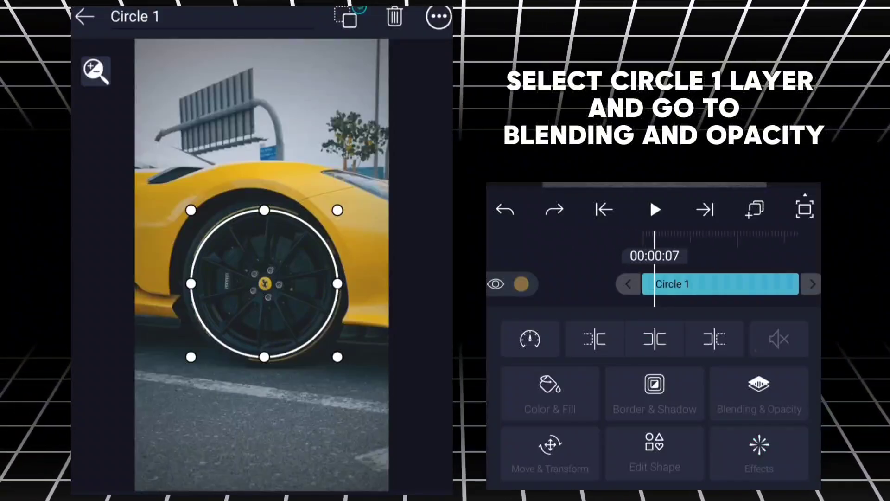
- Set Circle 1 as an Exclude mask, then briefly check the group's Move & Transform
click(765, 400)
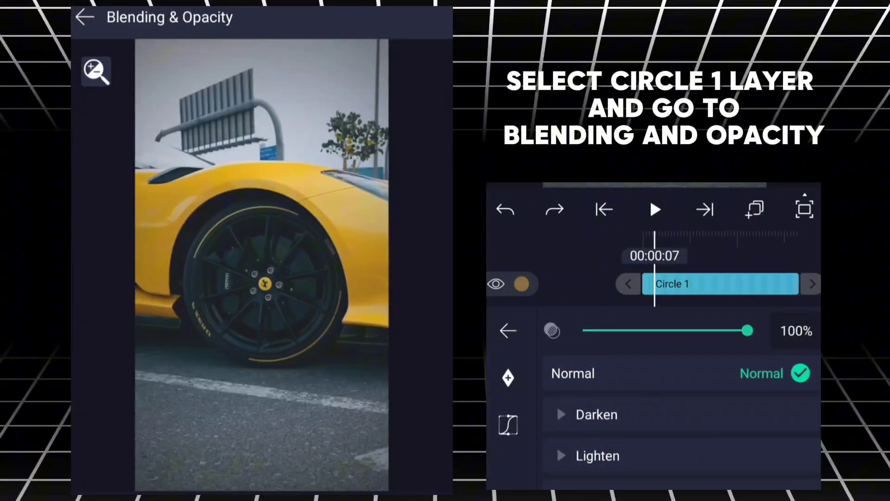
scroll(556, 445, down, 5)
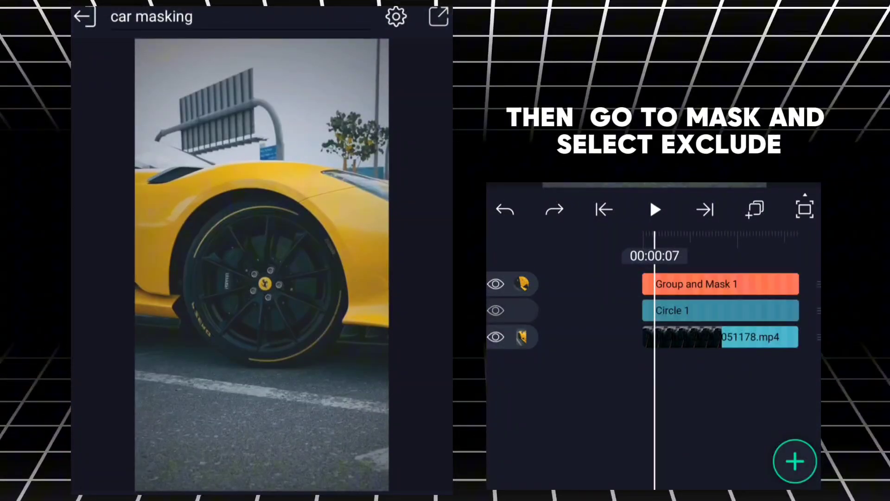
click(720, 283)
click(534, 438)
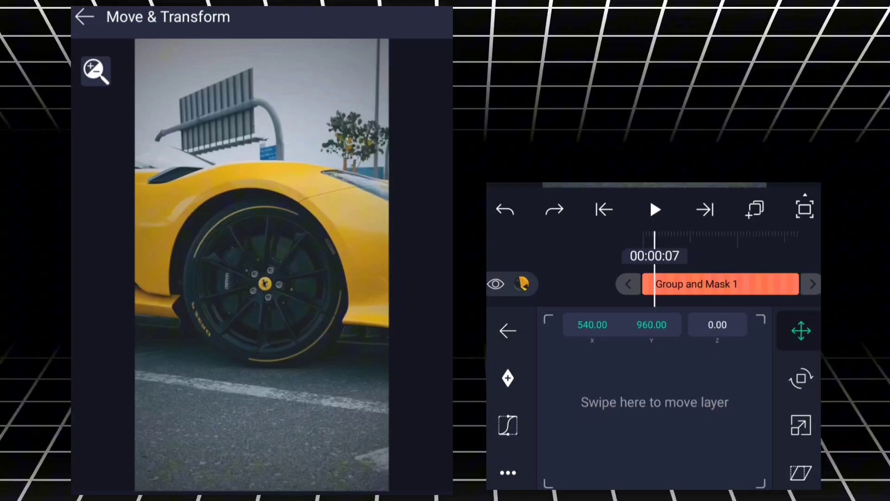
click(508, 330)
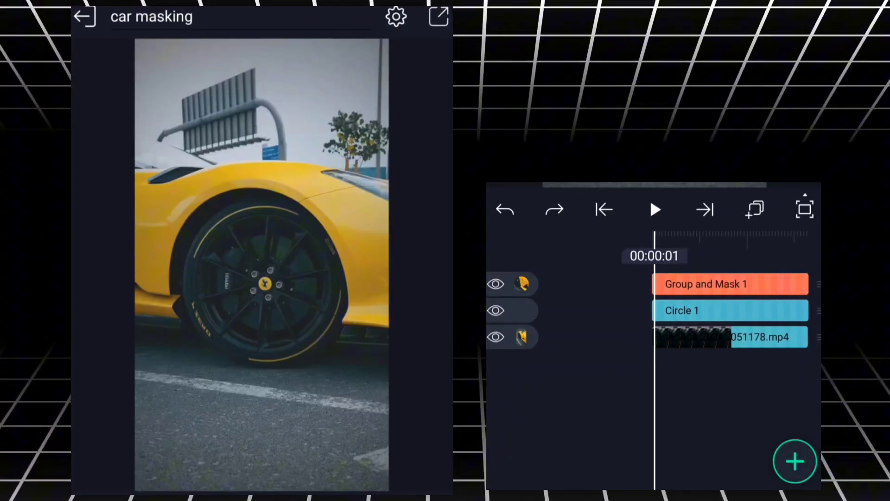
- Shrink Group and Mask 1's scale down to a tiny dot of about 38
click(719, 284)
click(536, 459)
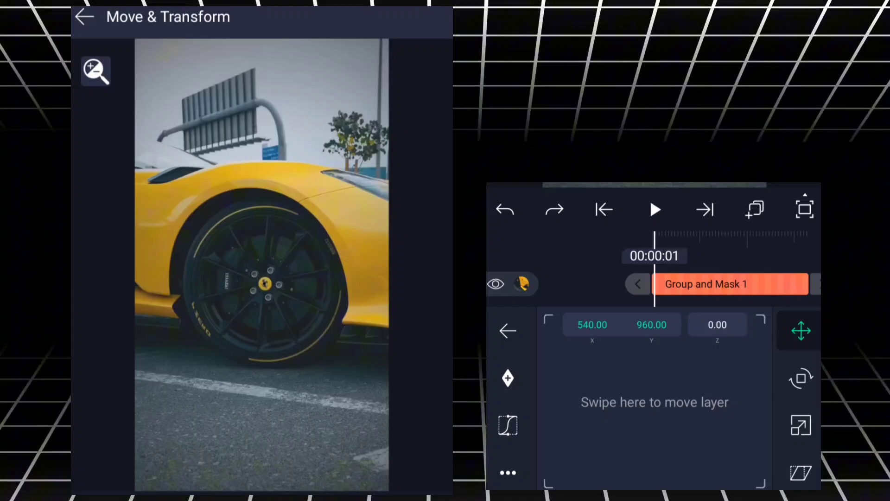
click(801, 425)
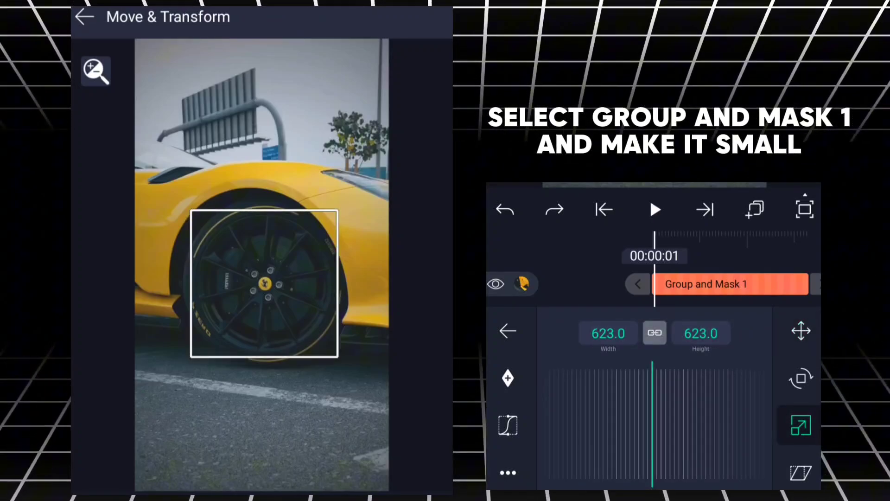
drag(626, 425, 730, 425)
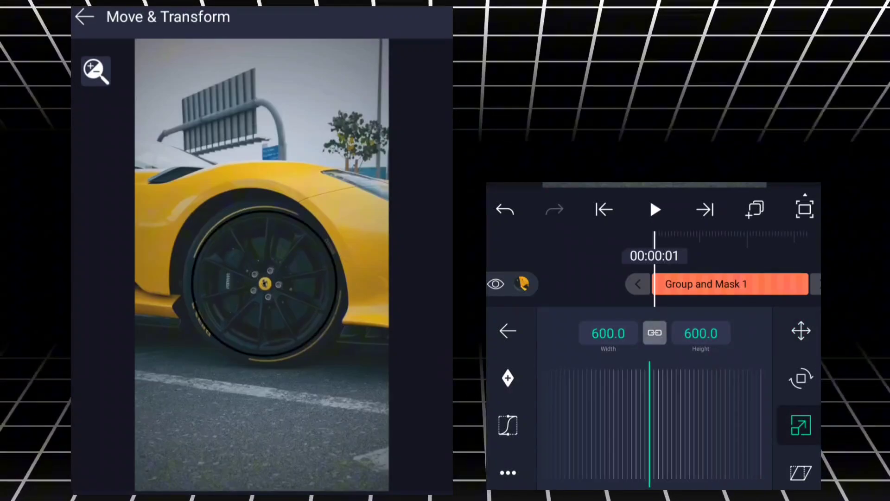
drag(626, 424, 731, 424)
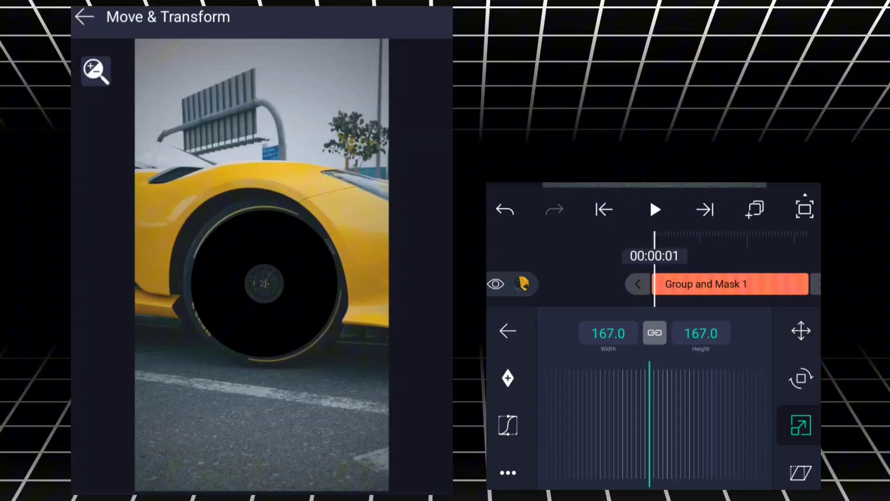
drag(648, 424, 668, 424)
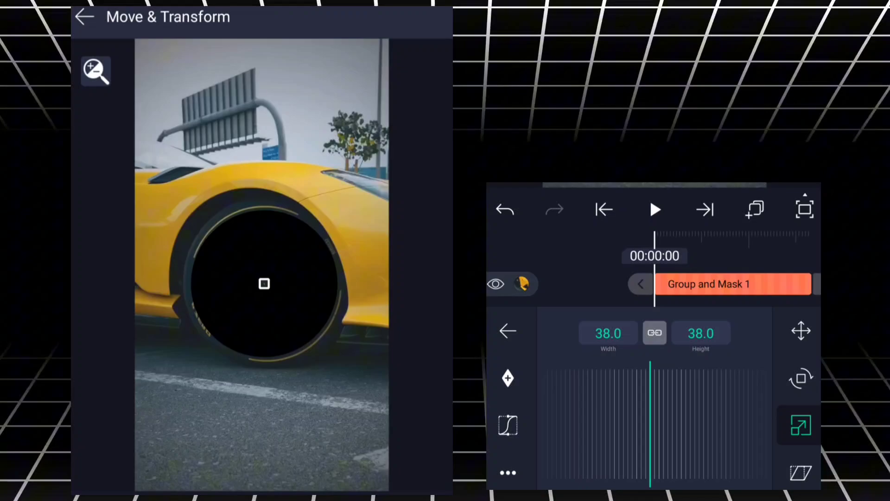
- At another point in time, grow the group to about 560, adding a second scale keyframe
drag(696, 284, 656, 284)
drag(737, 417, 577, 417)
mouse_move(682, 417)
mouse_down()
mouse_move(591, 418)
mouse_move(654, 417)
mouse_up()
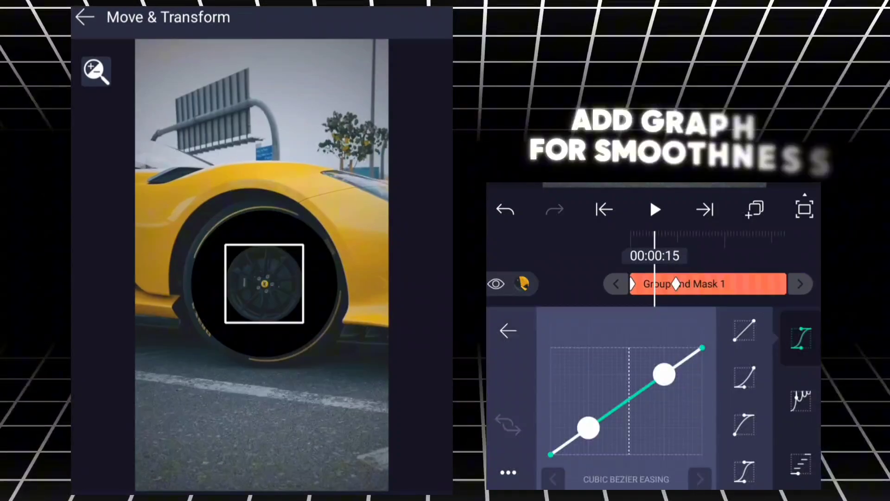
- Ease the scale animation with a Cubic Bezier S-curve for smooth ease-in-out
drag(592, 440, 616, 455)
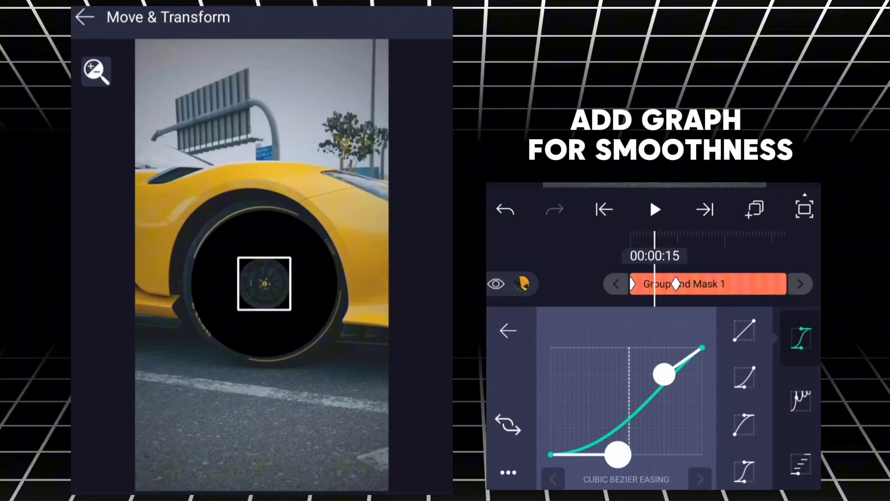
drag(664, 374, 613, 347)
drag(616, 454, 626, 455)
drag(613, 348, 609, 347)
mouse_move(627, 455)
mouse_down()
mouse_move(614, 456)
mouse_move(638, 454)
mouse_up()
click(508, 330)
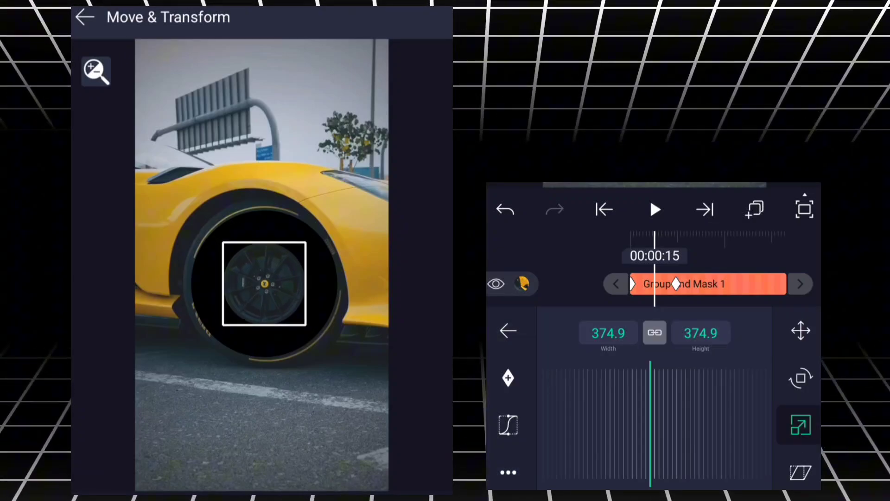
click(509, 330)
- Keyframe Group and Mask 1's rotation from 0° to about -382° later in the clip
click(676, 284)
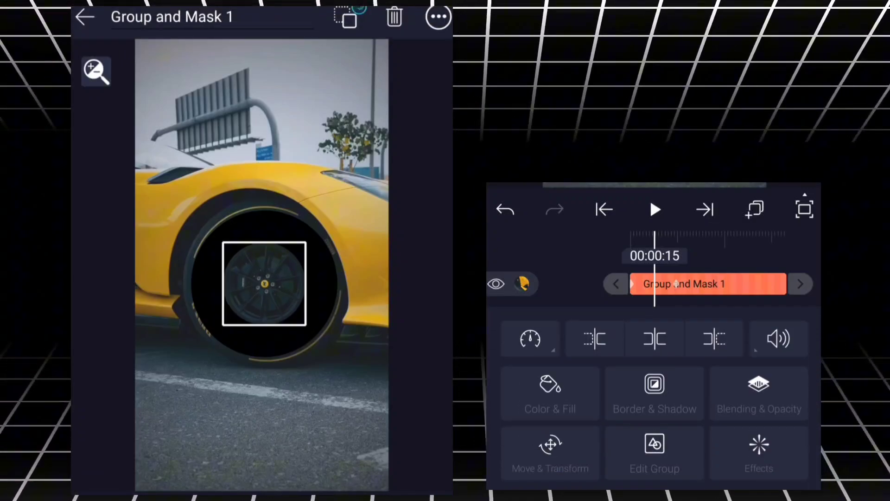
click(550, 452)
click(801, 378)
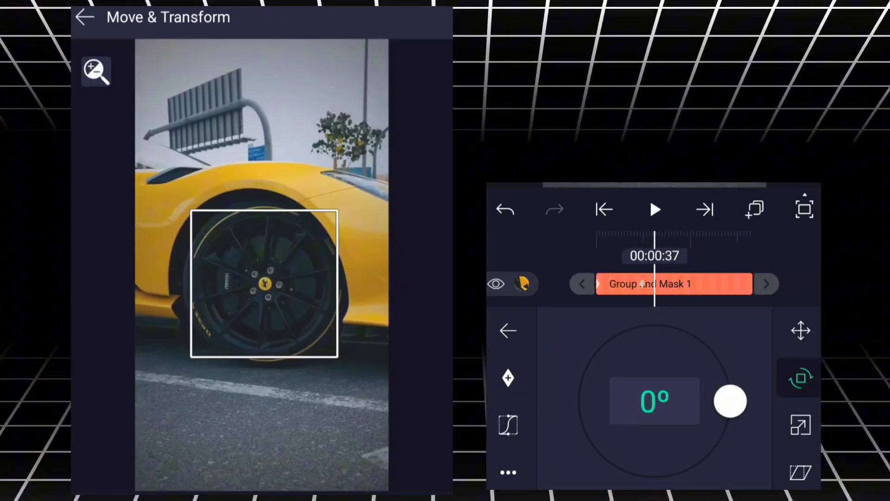
drag(667, 284, 676, 283)
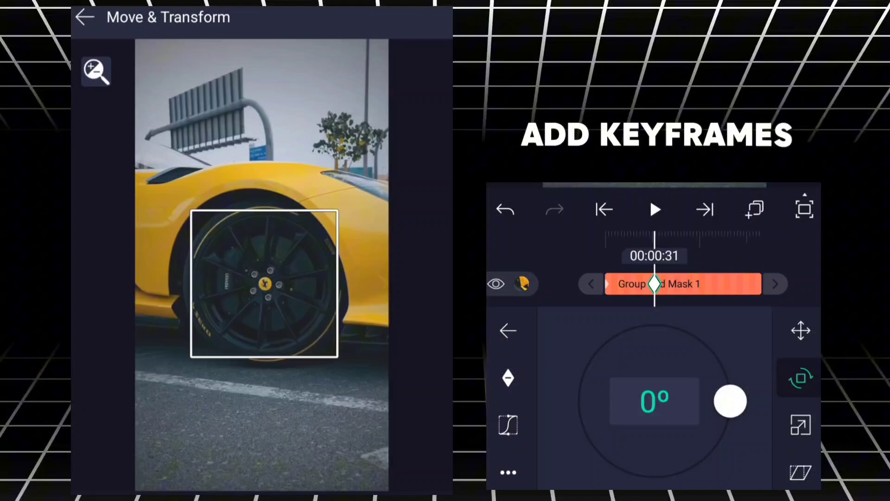
mouse_move(695, 284)
mouse_down()
mouse_move(630, 284)
mouse_move(653, 284)
mouse_up()
mouse_move(719, 439)
mouse_down()
mouse_move(626, 471)
mouse_move(591, 354)
mouse_move(713, 352)
mouse_move(725, 429)
mouse_move(596, 447)
mouse_move(691, 332)
mouse_move(710, 452)
mouse_move(587, 364)
mouse_move(721, 364)
mouse_move(729, 413)
mouse_move(730, 402)
mouse_up()
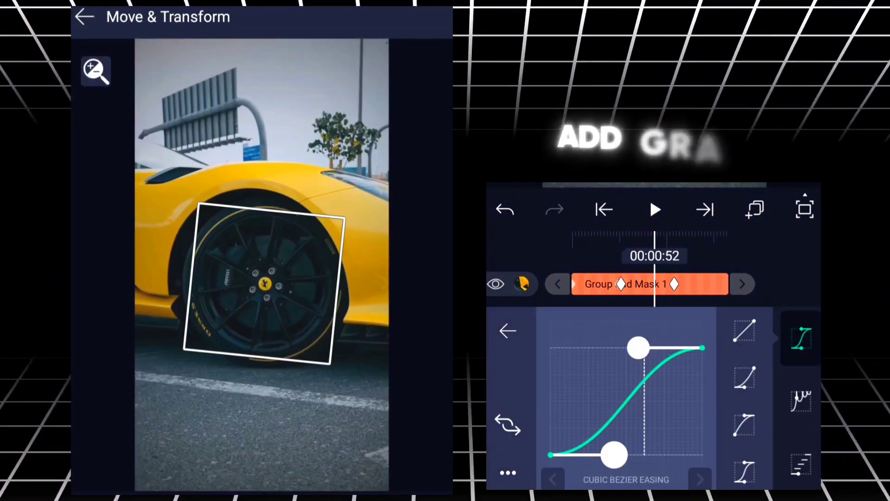
- Shape the rotation keyframes' Cubic Bezier easing into an ease-in-out S-curve
drag(614, 456, 638, 456)
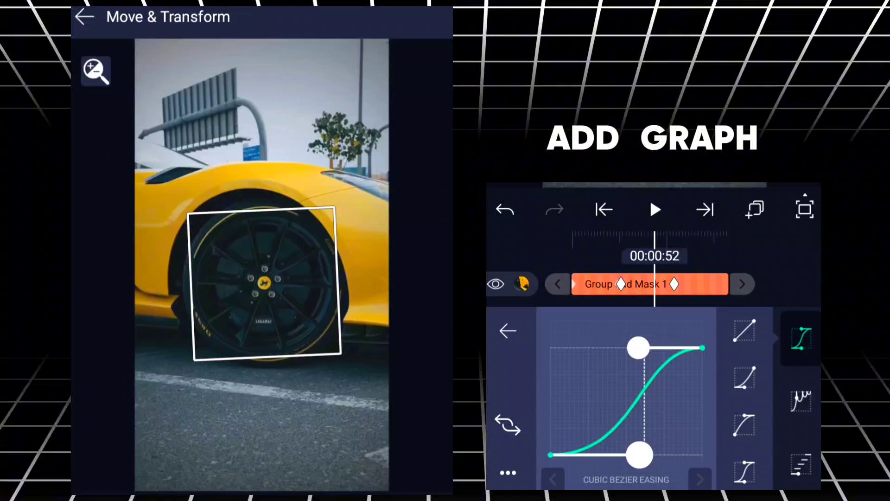
drag(639, 348, 614, 348)
drag(614, 456, 636, 456)
drag(612, 348, 618, 348)
drag(630, 455, 636, 456)
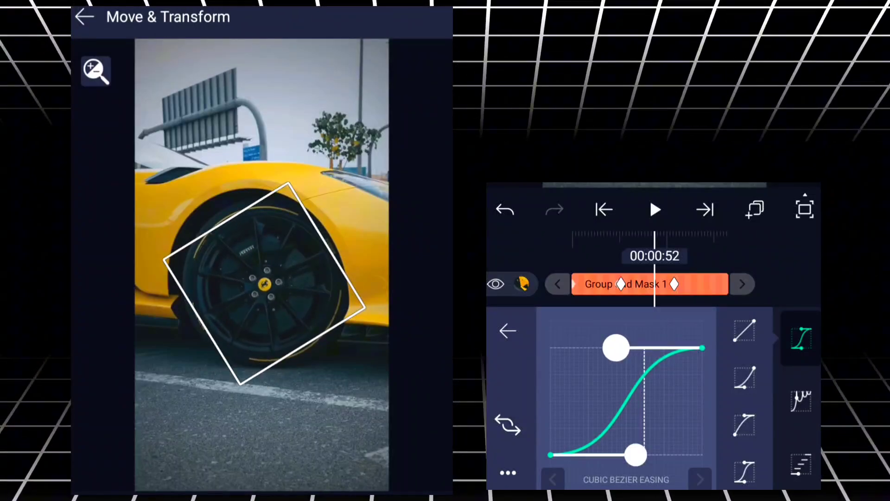
- Return to the main timeline with the playhead back near the start
click(83, 17)
drag(591, 390, 730, 389)
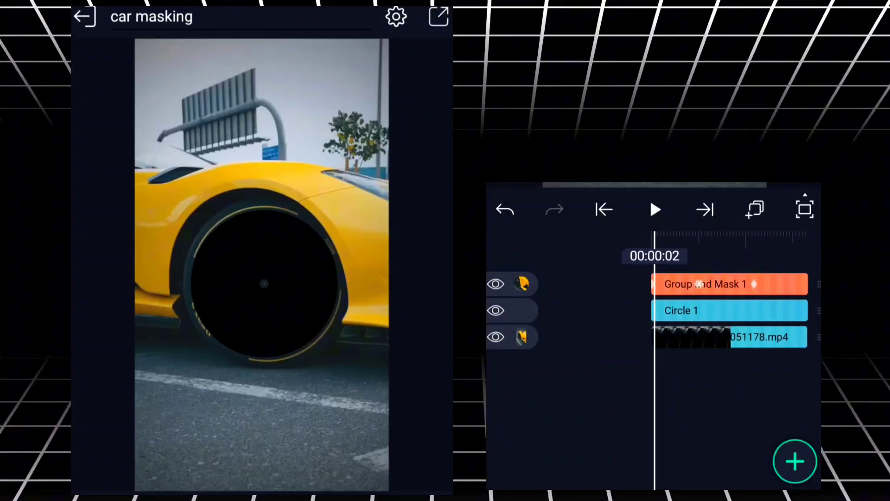
- Preview the wheel animation from the start and again with Motion Blur 0.30 applied
click(604, 209)
click(654, 209)
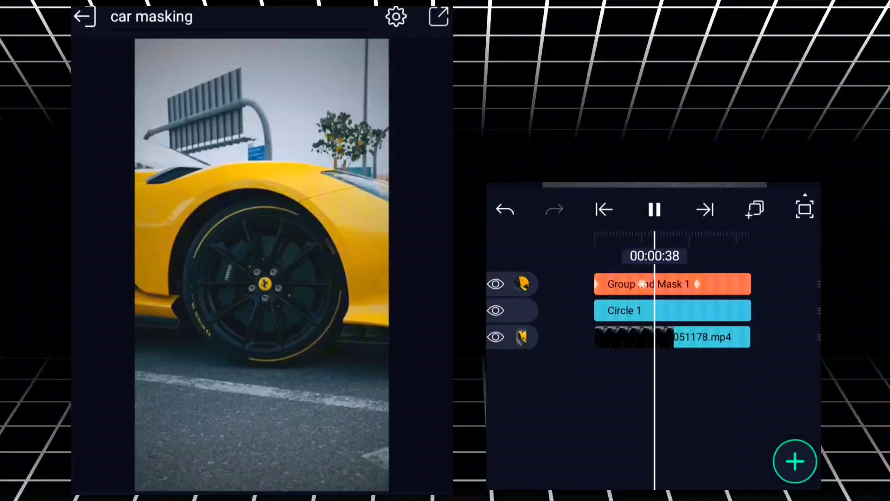
click(655, 210)
drag(626, 390, 702, 390)
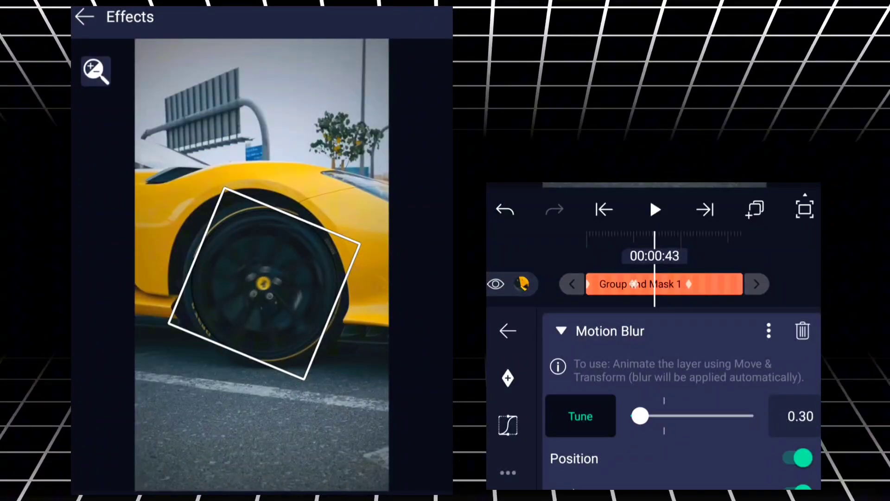
key(space)
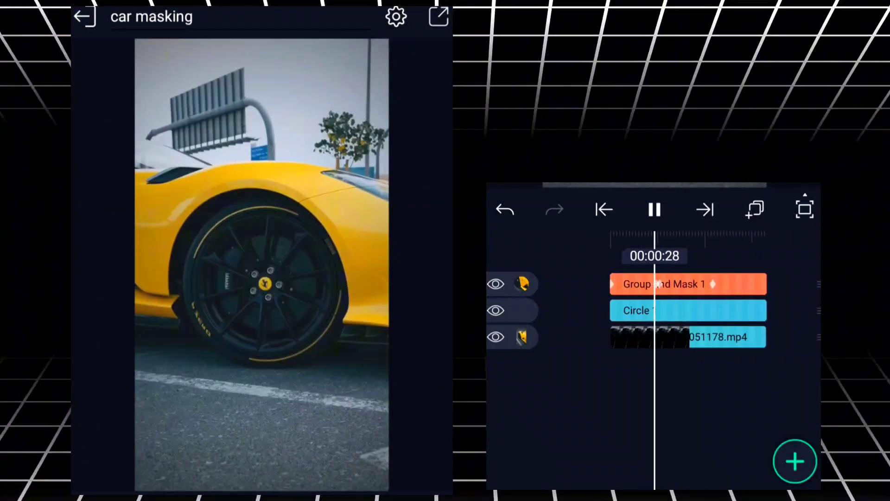